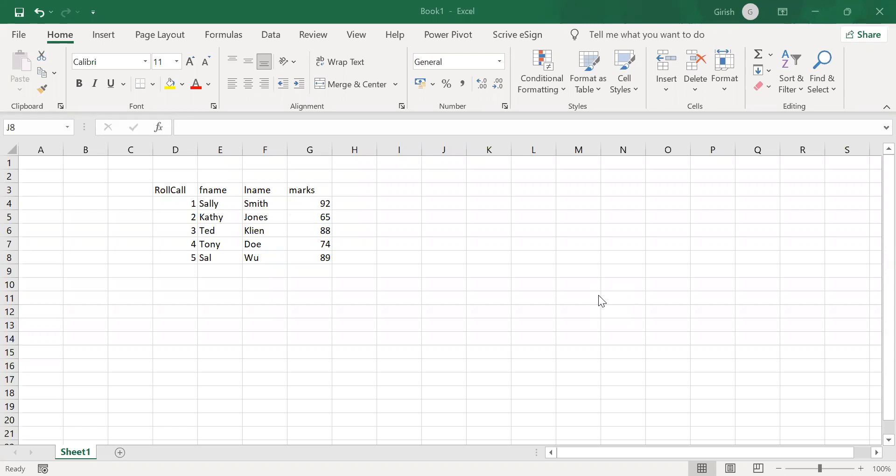
Step: Center the header labels in cells D3:G3 horizontally
{"action": "left_click", "coordinate": [167, 186]}
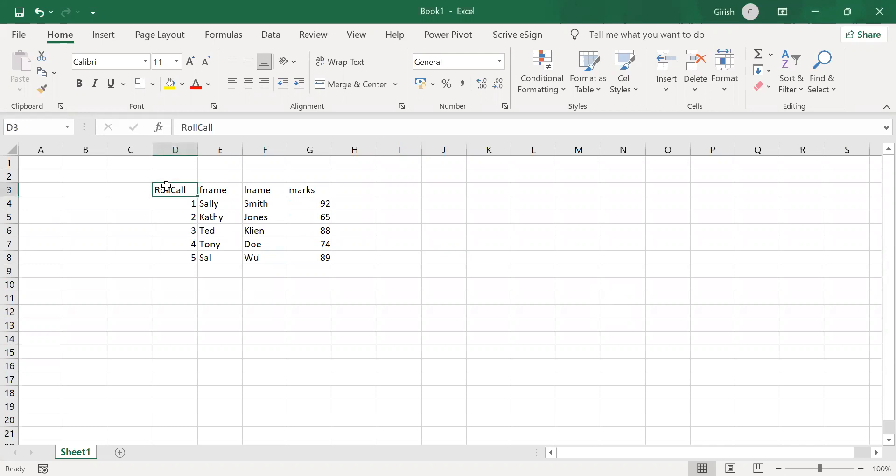
{"action": "key", "text": "shift+Right"}
{"action": "key", "text": "shift+Right"}
{"action": "key", "text": "shift+Right"}
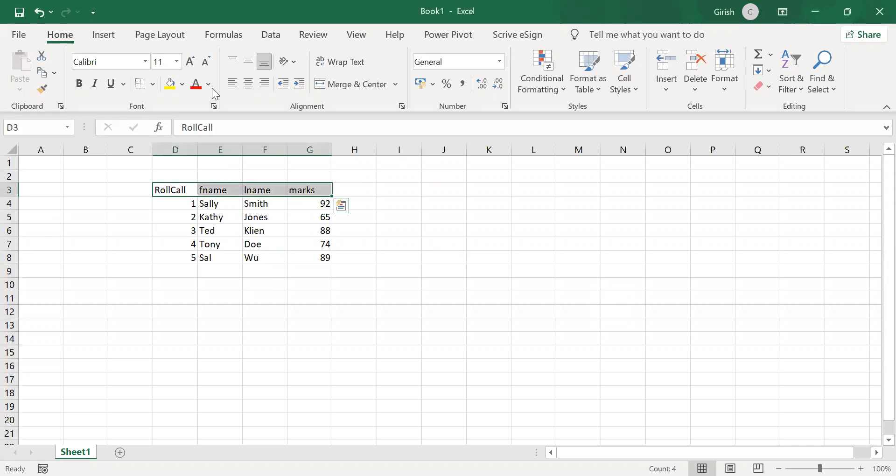
{"action": "left_click", "coordinate": [250, 85]}
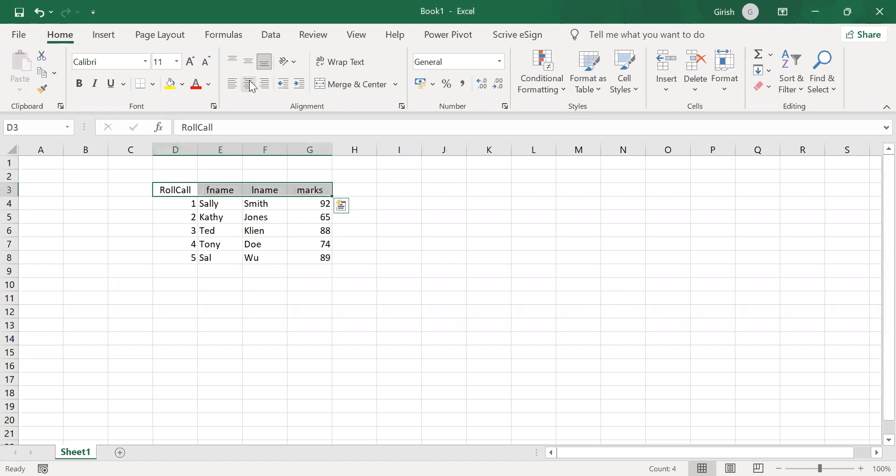
{"action": "left_click", "coordinate": [244, 300]}
Step: Apply all borders to the student table in cells D3:G8
{"action": "left_click", "coordinate": [182, 191]}
{"action": "key", "text": "shift+Right"}
{"action": "key", "text": "shift+Right"}
{"action": "key", "text": "shift+Right"}
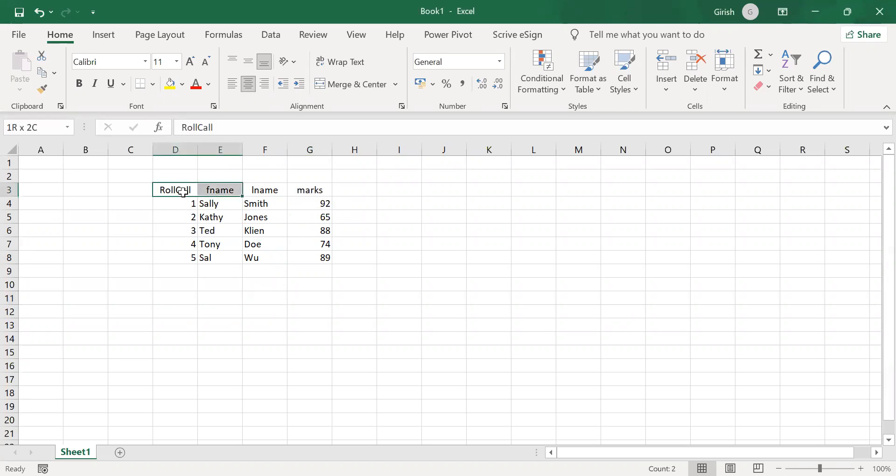
{"action": "key", "text": "shift+Down"}
{"action": "key", "text": "shift+Down"}
{"action": "key", "text": "shift+Down"}
{"action": "key", "text": "shift+Down"}
{"action": "key", "text": "shift+Down"}
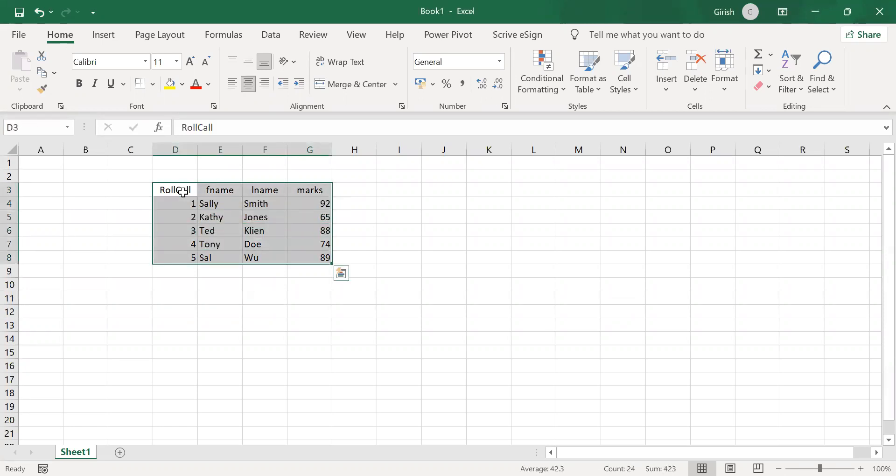
{"action": "left_click", "coordinate": [153, 84]}
{"action": "left_click", "coordinate": [182, 232]}
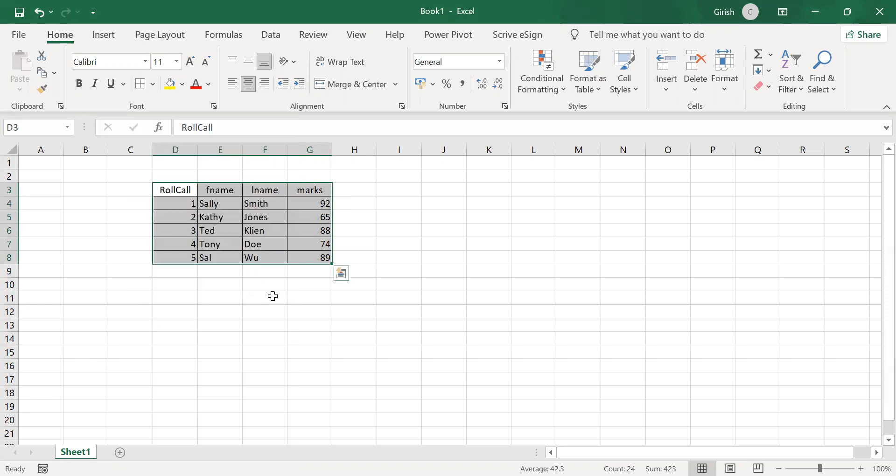
{"action": "left_click", "coordinate": [272, 297]}
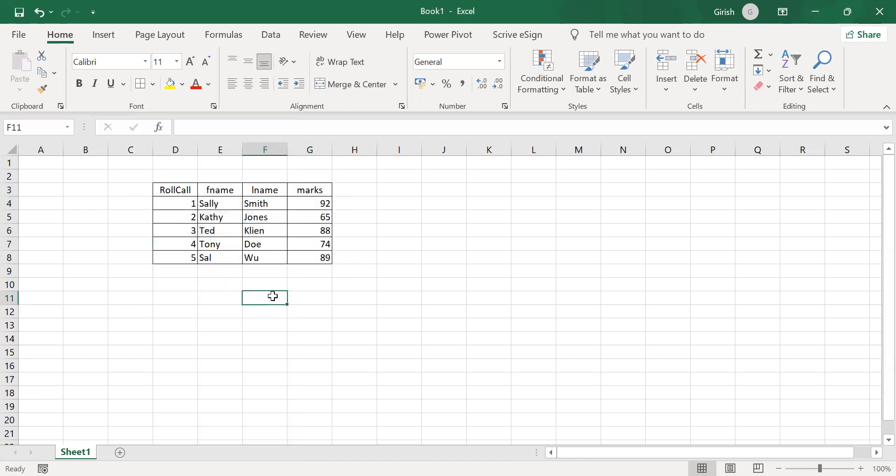
{"action": "left_click", "coordinate": [181, 193]}
{"action": "left_click", "coordinate": [223, 192]}
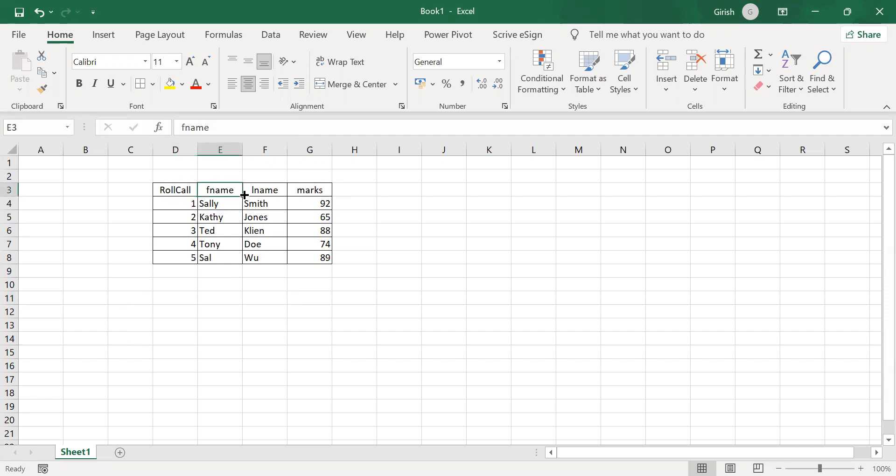
{"action": "left_click", "coordinate": [263, 188]}
{"action": "left_click", "coordinate": [303, 190]}
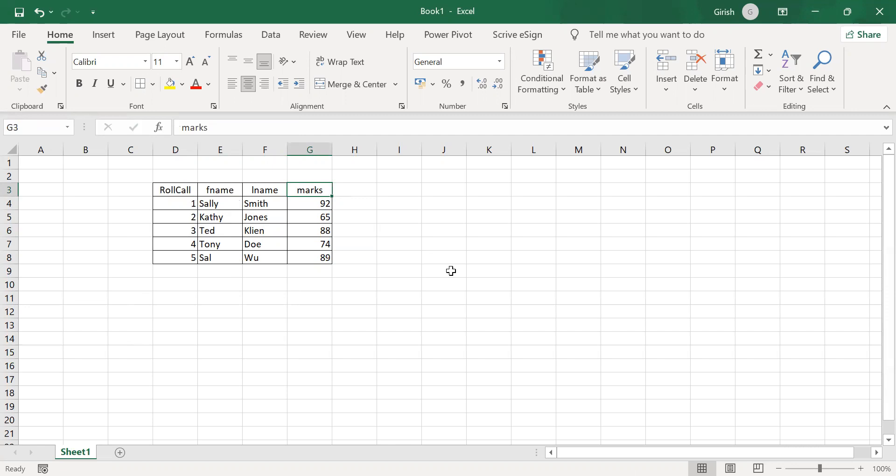
Step: Start a VLOOKUP formula in cell I5 with E4 as the lookup value
{"action": "left_click", "coordinate": [406, 216]}
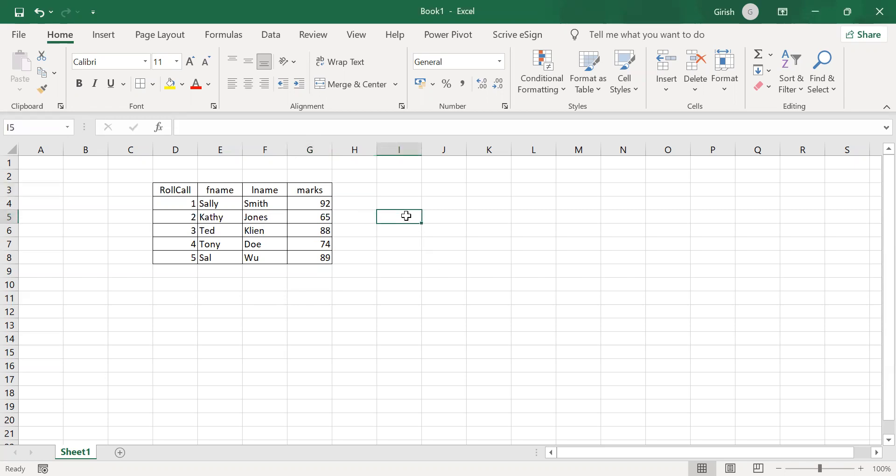
{"action": "type", "text": "="}
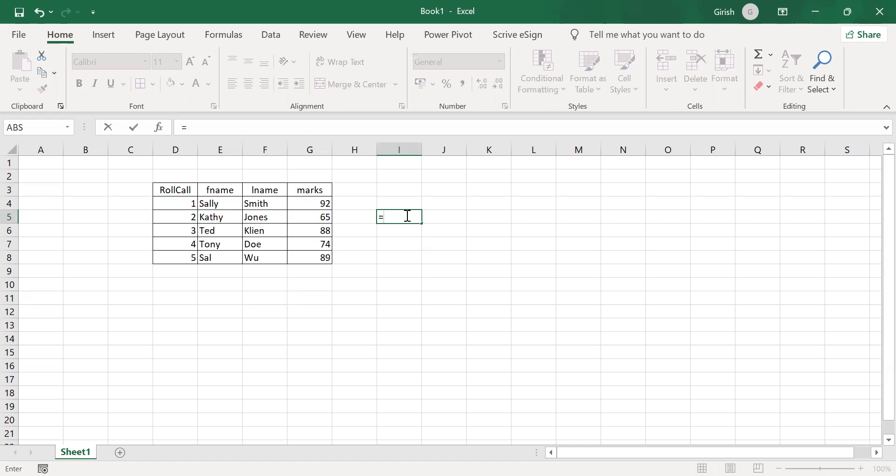
{"action": "type", "text": "VLOOKUP"}
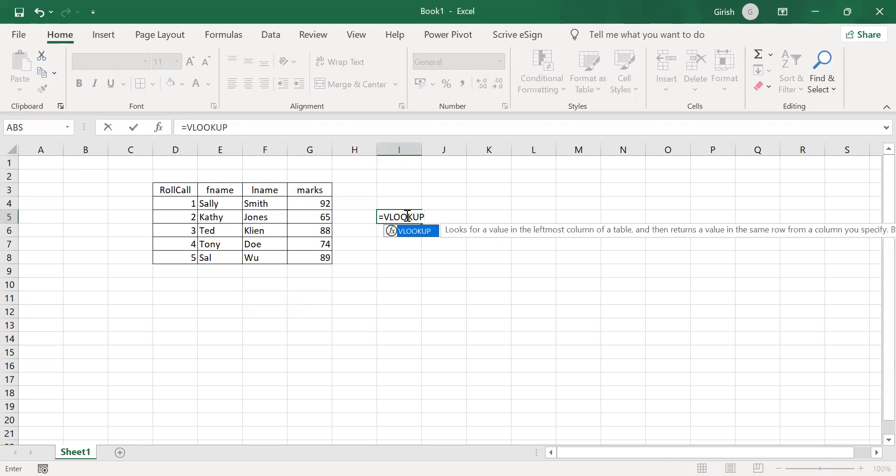
{"action": "type", "text": "("}
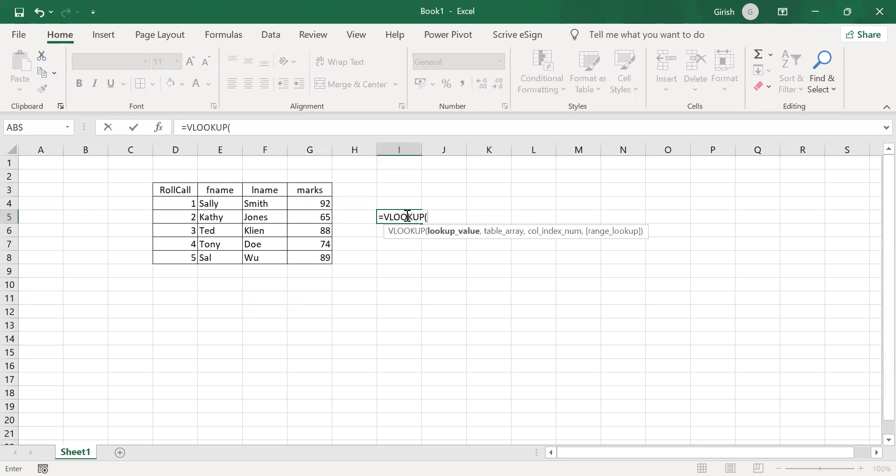
{"action": "type", "text": "E4,"}
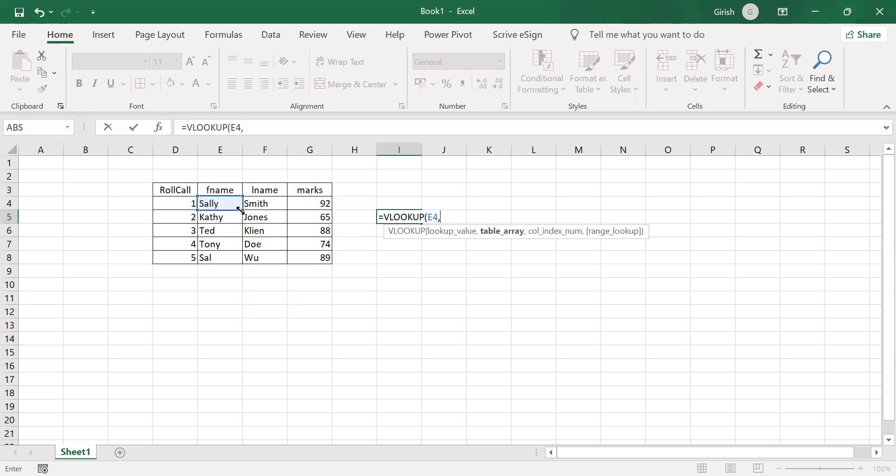
{"action": "left_click_drag", "start_coordinate": [242, 210], "coordinate": [328, 258]}
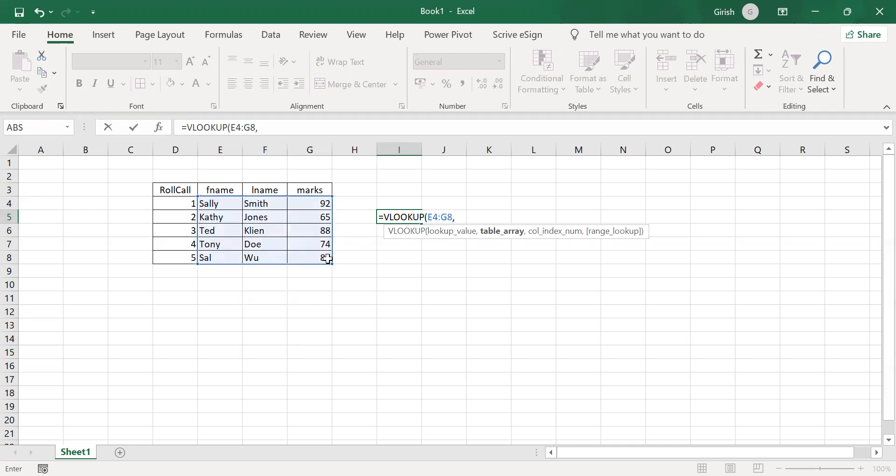
{"action": "key", "text": "Left"}
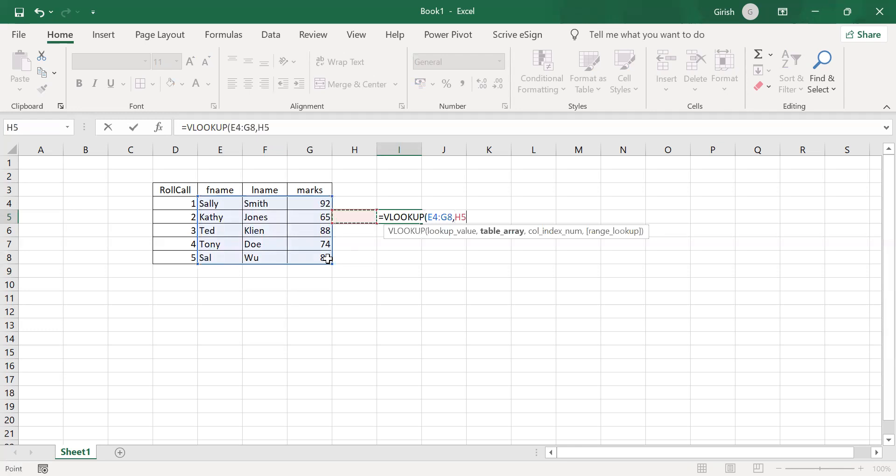
{"action": "key", "text": "BackSpace"}
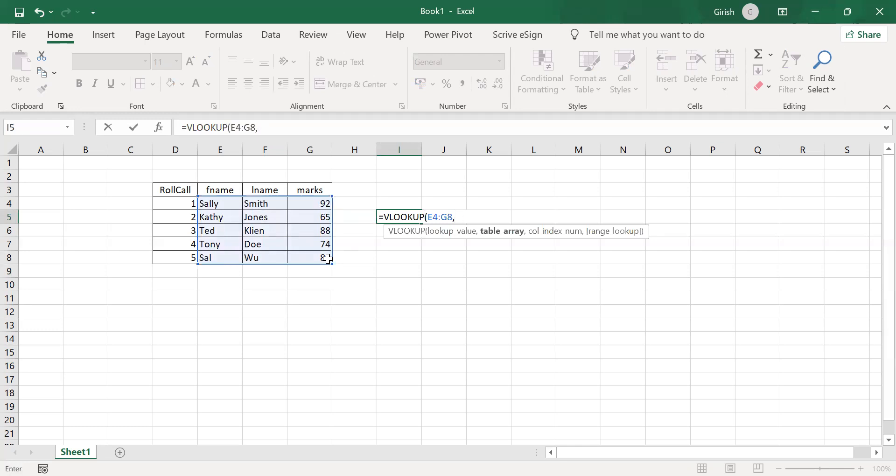
{"action": "key", "text": "BackSpace"}
{"action": "key", "text": "BackSpace"}
{"action": "key", "text": "BackSpace"}
{"action": "key", "text": "BackSpace"}
Step: Complete the VLOOKUP in I5 with table array E4:G8, column index 2 and FALSE for an exact match
{"action": "type", "text": ",E4:"}
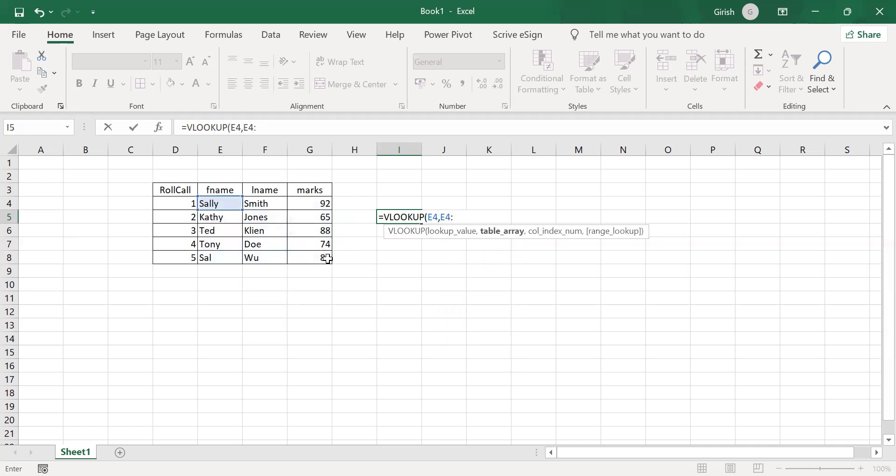
{"action": "type", "text": "G8"}
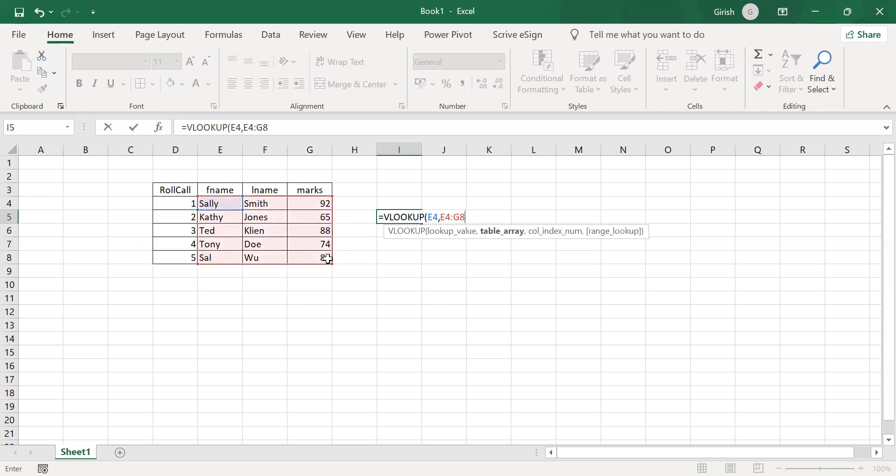
{"action": "type", "text": ","}
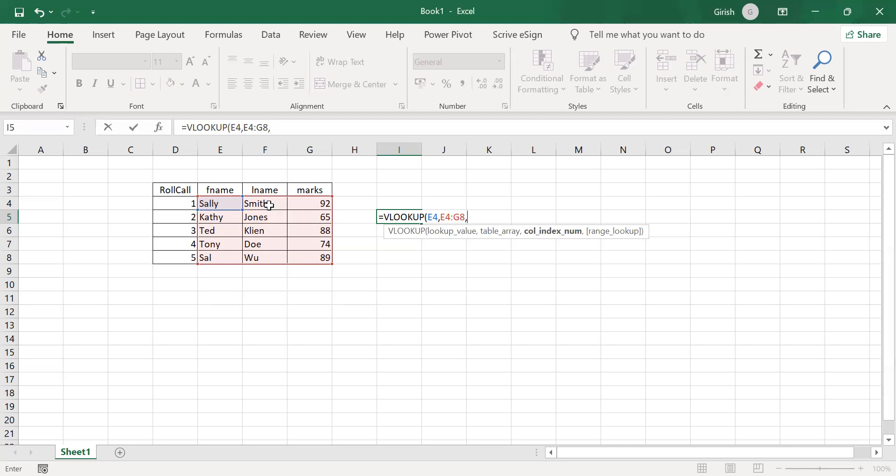
{"action": "type", "text": "2"}
{"action": "type", "text": ","}
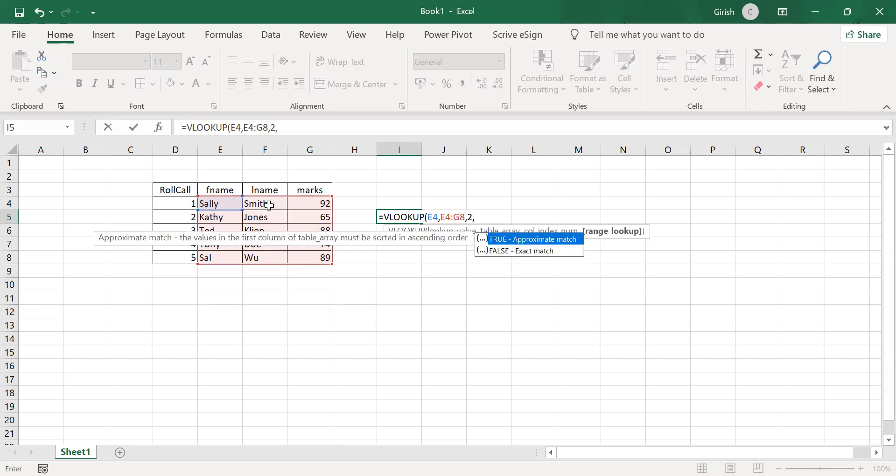
{"action": "type", "text": "FALSE"}
{"action": "type", "text": ")"}
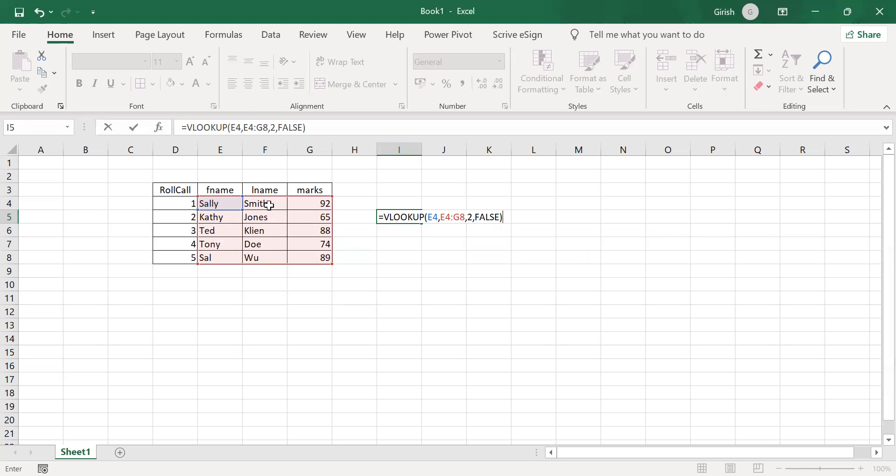
{"action": "key", "text": "Return"}
{"action": "key", "text": "Up"}
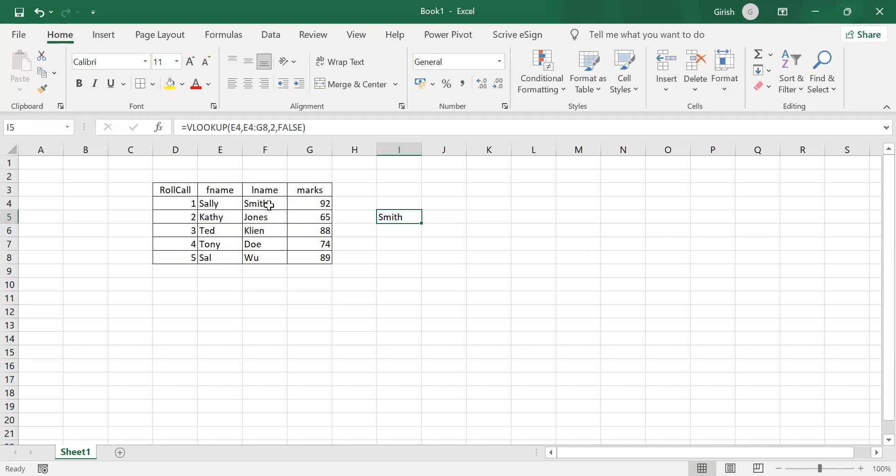
Step: Enter the partial formula =VL in cell I7
{"action": "key", "text": "Down"}
{"action": "key", "text": "Up"}
{"action": "key", "text": "Down"}
{"action": "key", "text": "Down"}
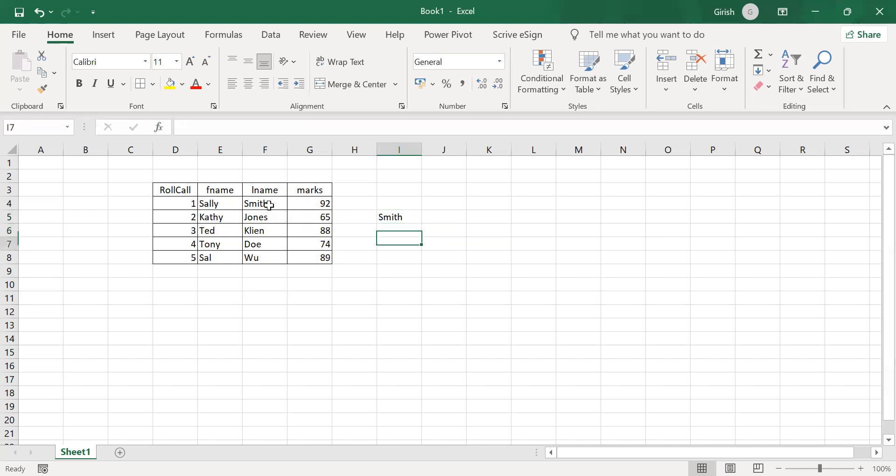
{"action": "type", "text": "="}
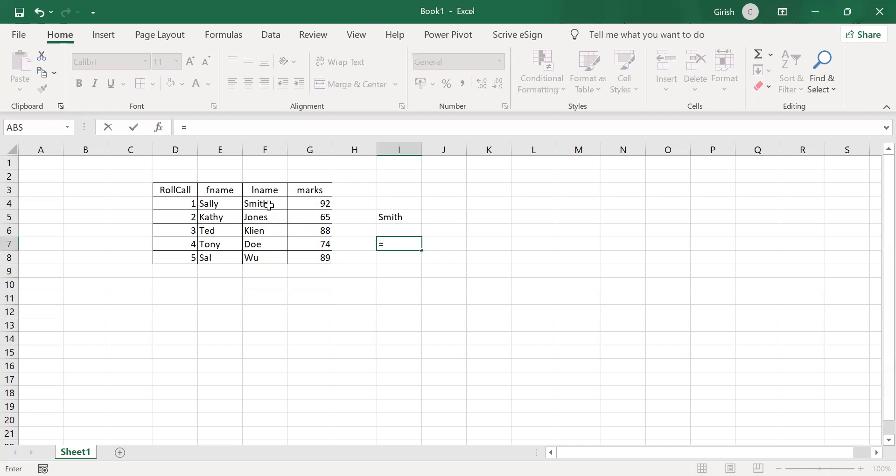
{"action": "type", "text": "VL"}
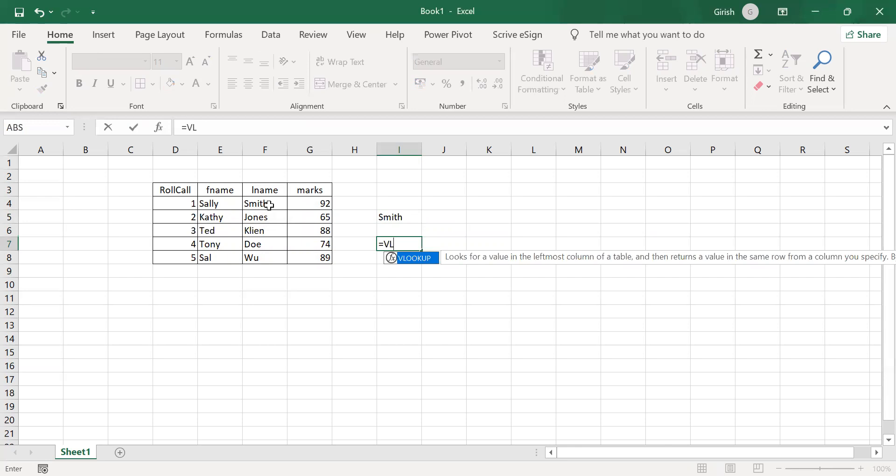
{"action": "key", "text": "ctrl+Return"}
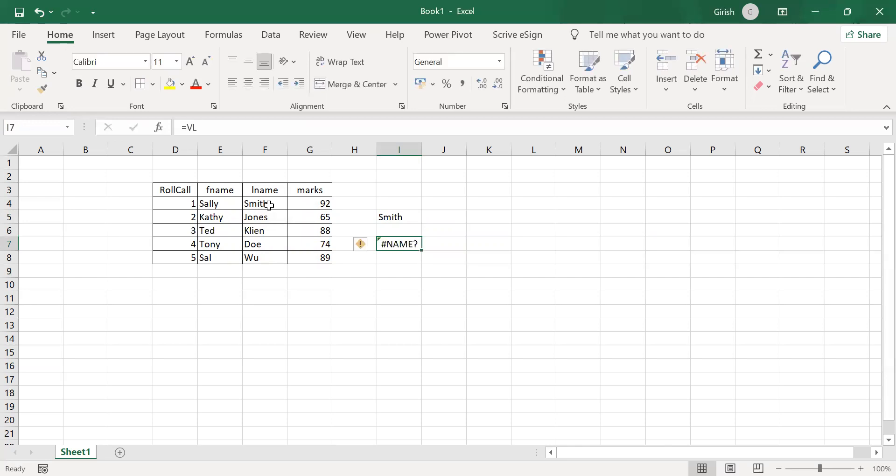
Step: Reopen the formula in I7 and extend the function name so it reads =VLOOKUP(
{"action": "left_click", "coordinate": [391, 293]}
{"action": "left_click", "coordinate": [406, 247]}
{"action": "double_click", "coordinate": [408, 247]}
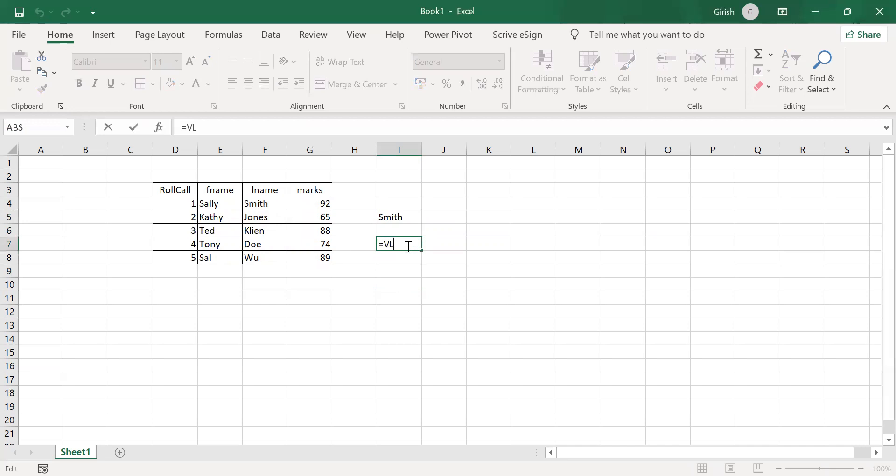
{"action": "type", "text": "OKKUP("}
{"action": "left_click", "coordinate": [209, 128]}
{"action": "key", "text": "BackSpace"}
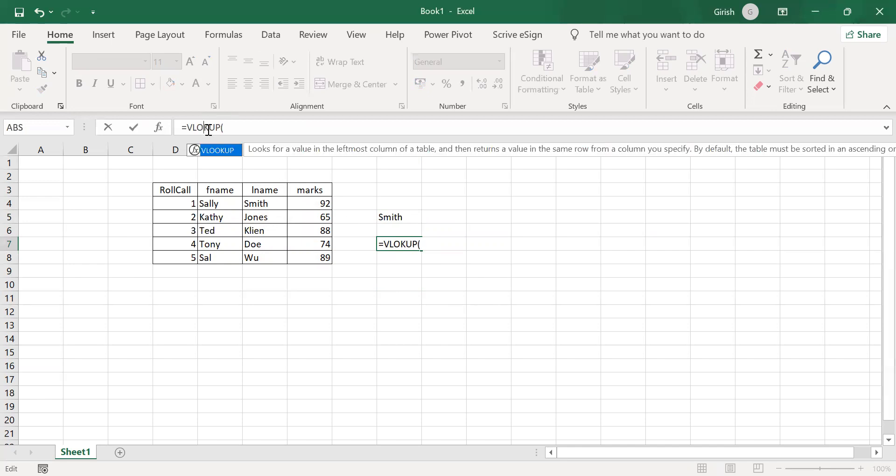
{"action": "type", "text": "O"}
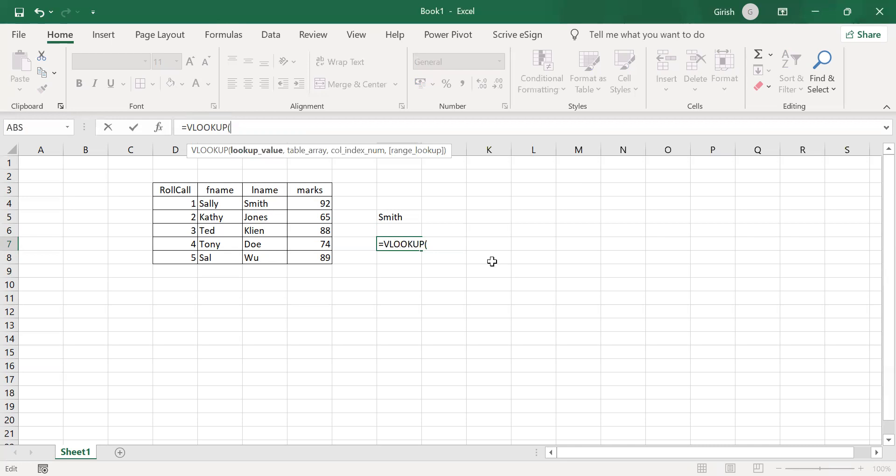
Step: Complete the VLOOKUP in I7 with lookup value E8, table array E4:G8, column index F8 and FALSE
{"action": "left_click", "coordinate": [447, 243]}
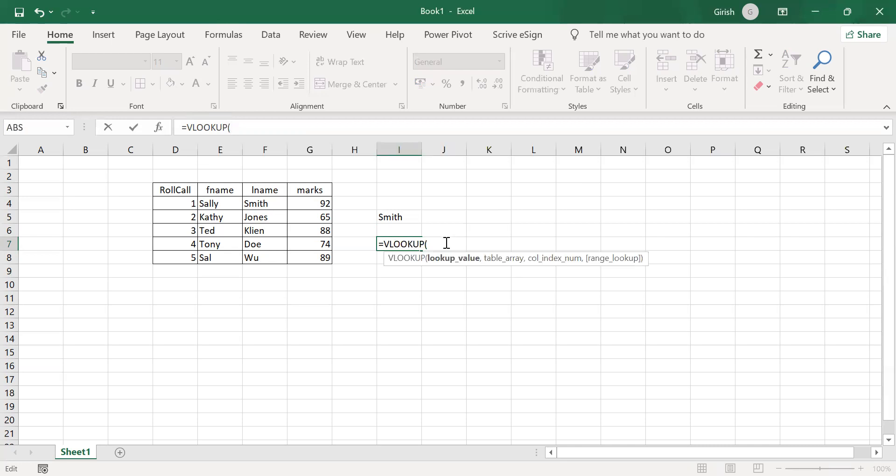
{"action": "type", "text": "E"}
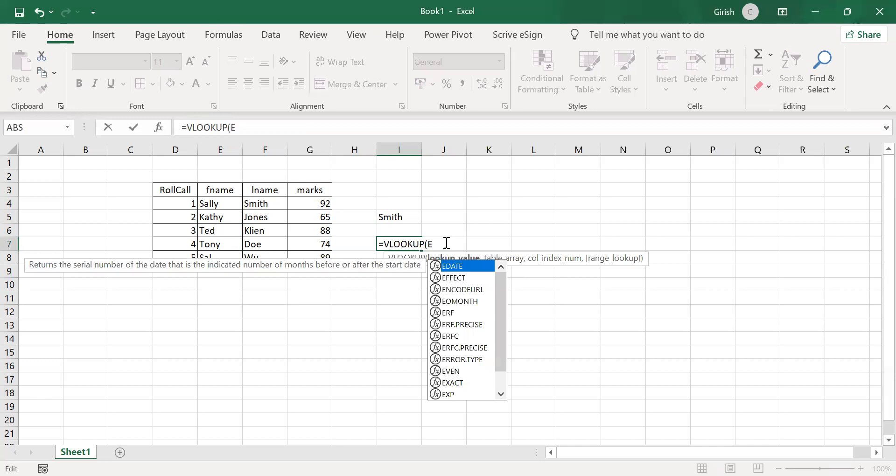
{"action": "type", "text": "8,"}
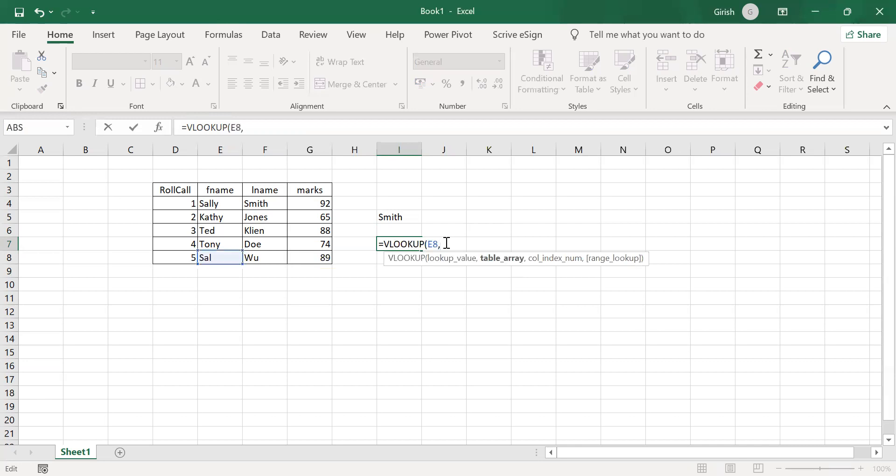
{"action": "type", "text": "E"}
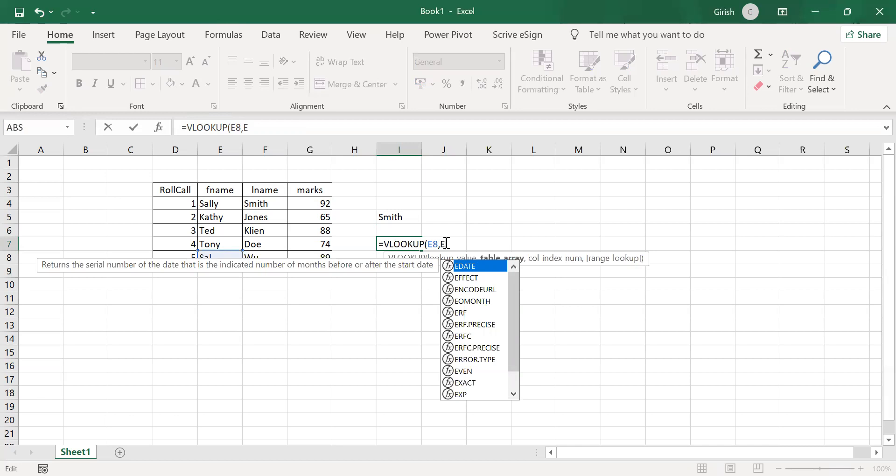
{"action": "type", "text": "4:G"}
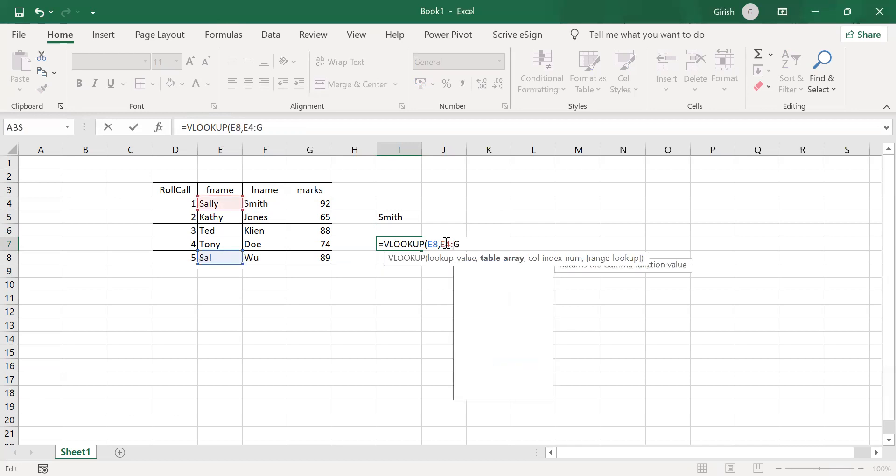
{"action": "type", "text": "8,"}
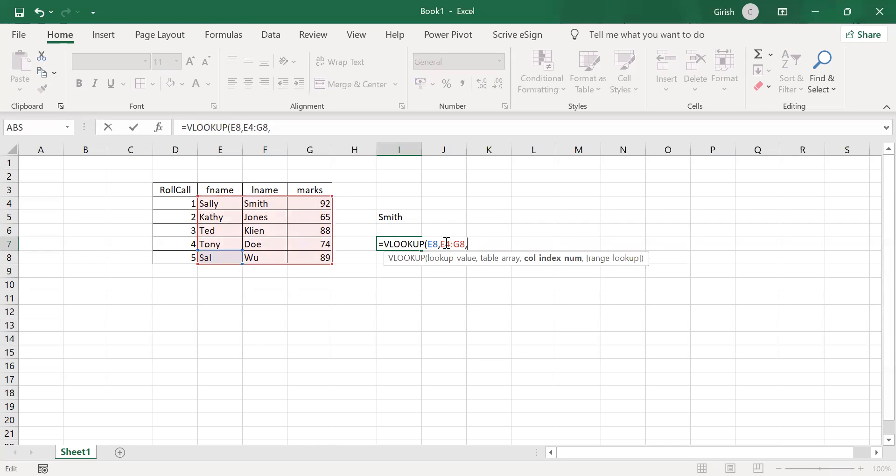
{"action": "type", "text": "F8,FALSE"}
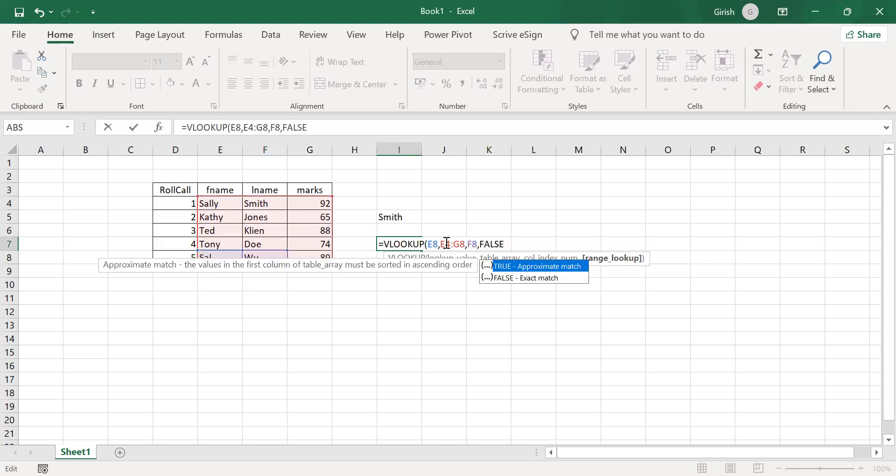
{"action": "key", "text": "Return"}
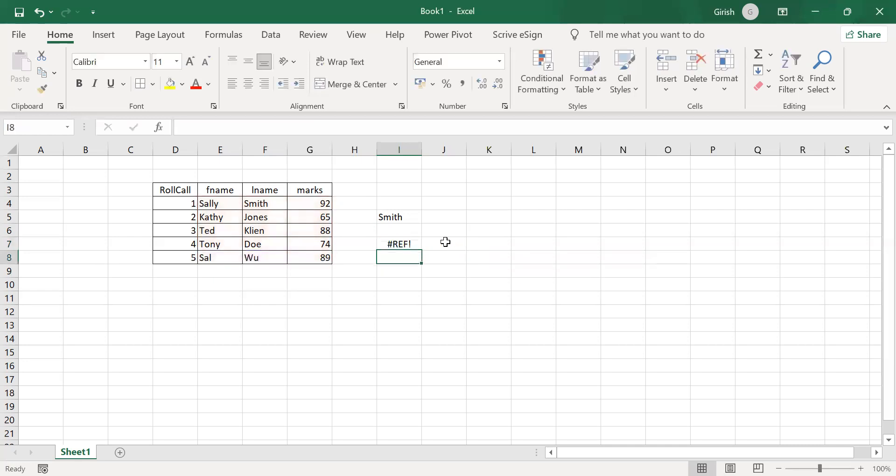
Step: Compare the I7 formula with the one in I5 and insert 2 as an argument before FALSE in I7
{"action": "key", "text": "Up"}
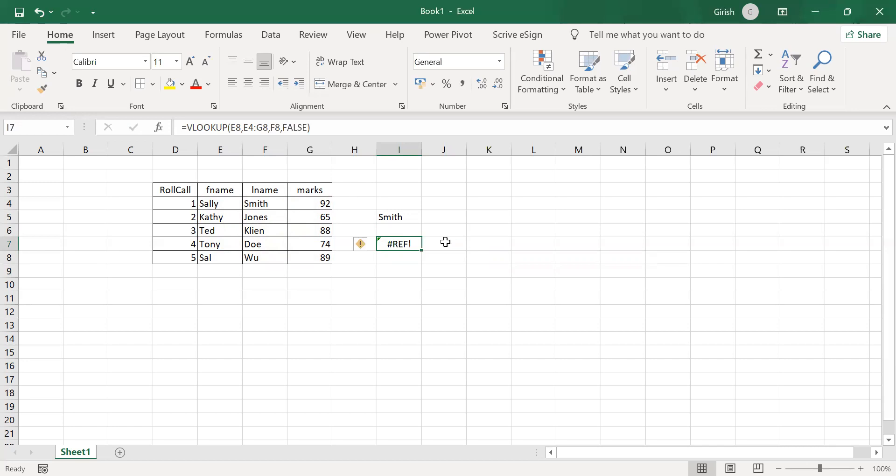
{"action": "key", "text": "Up"}
{"action": "key", "text": "Up"}
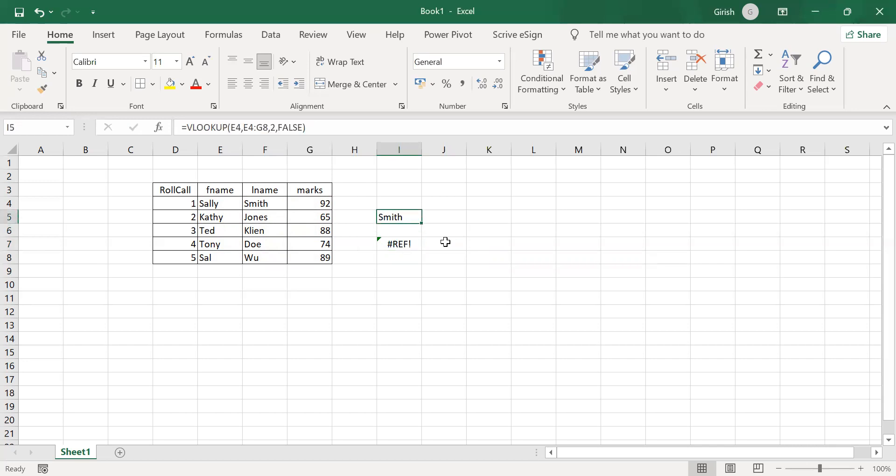
{"action": "key", "text": "Down"}
{"action": "key", "text": "Down"}
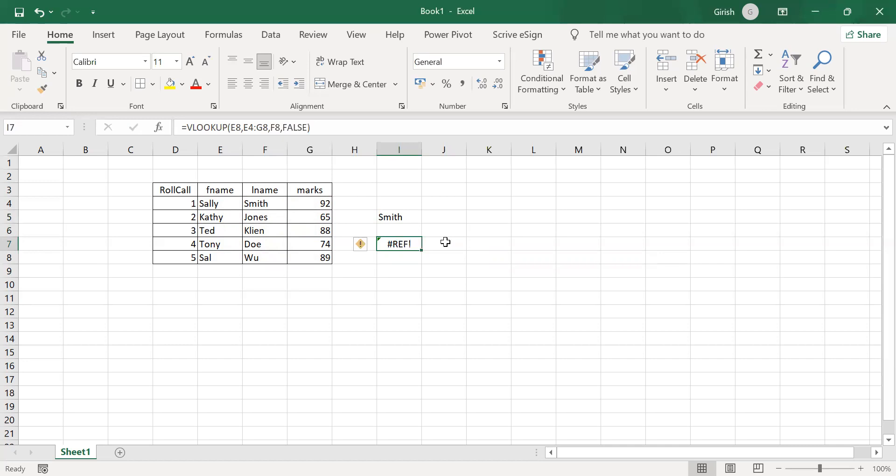
{"action": "left_click", "coordinate": [284, 127]}
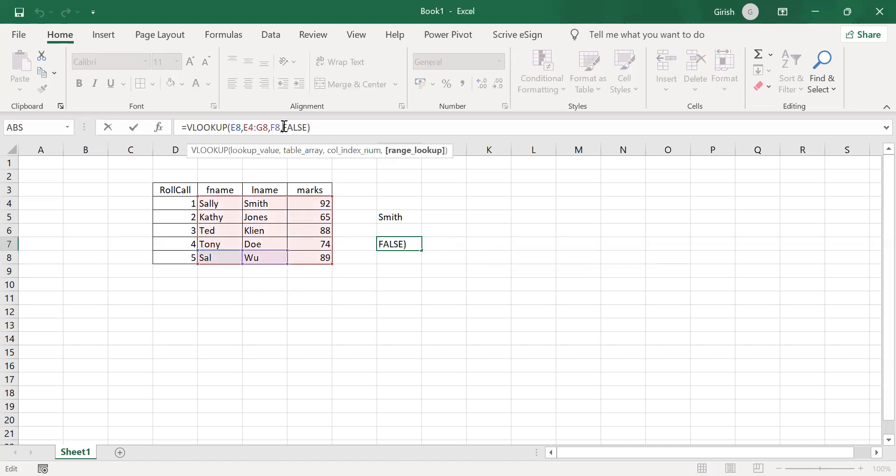
{"action": "type", "text": "2,"}
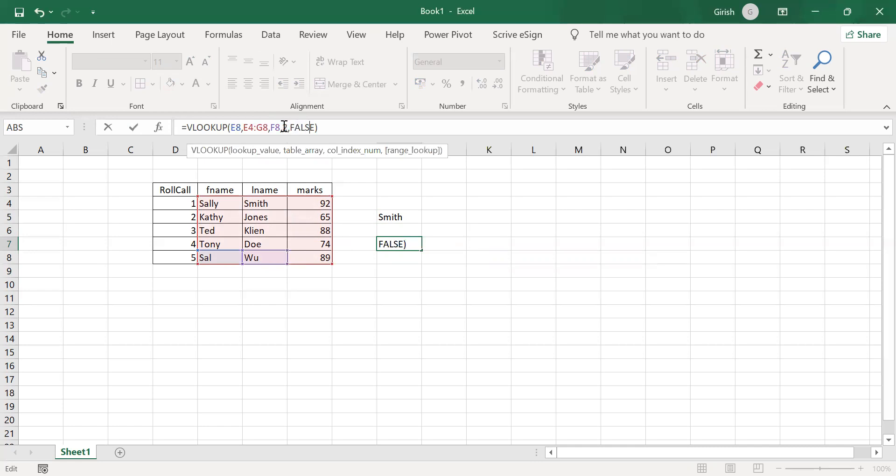
{"action": "key", "text": "Return"}
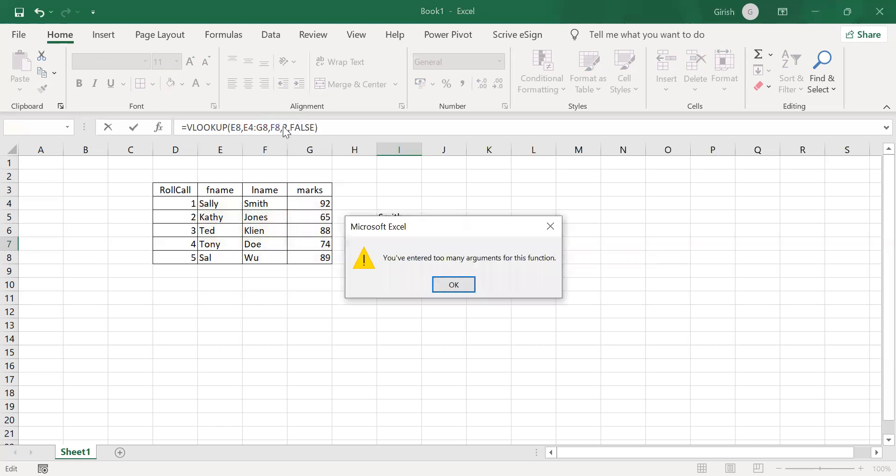
Step: Remove the surplus F8 argument from the I7 formula so it reads =VLOOKUP(E8,E4:G8,2,FALSE)
{"action": "left_click", "coordinate": [457, 287]}
{"action": "key", "text": "Left"}
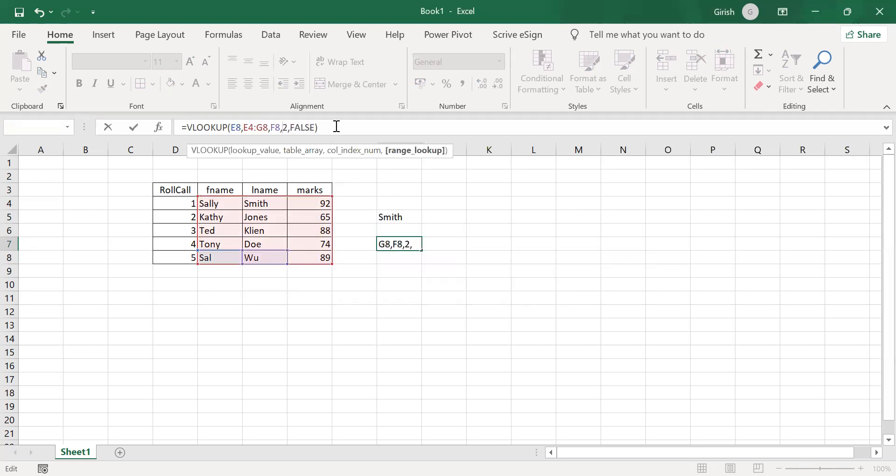
{"action": "key", "text": "BackSpace"}
{"action": "key", "text": "BackSpace"}
{"action": "key", "text": "BackSpace"}
{"action": "key", "text": "Return"}
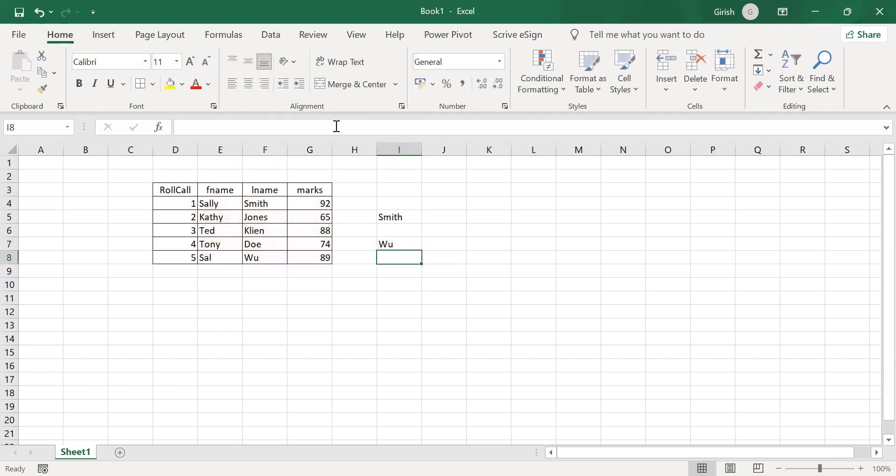
Step: Change the range_lookup argument of the VLOOKUP in I7 to TRUE for an approximate match
{"action": "key", "text": "Up"}
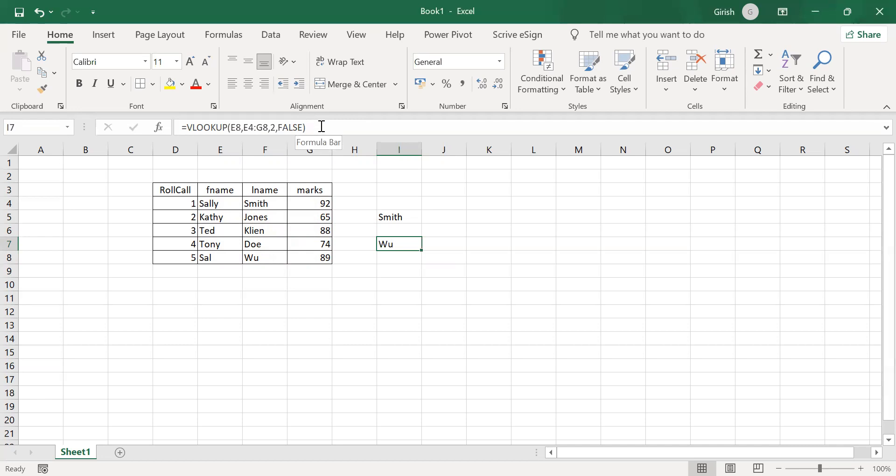
{"action": "left_click", "coordinate": [321, 127]}
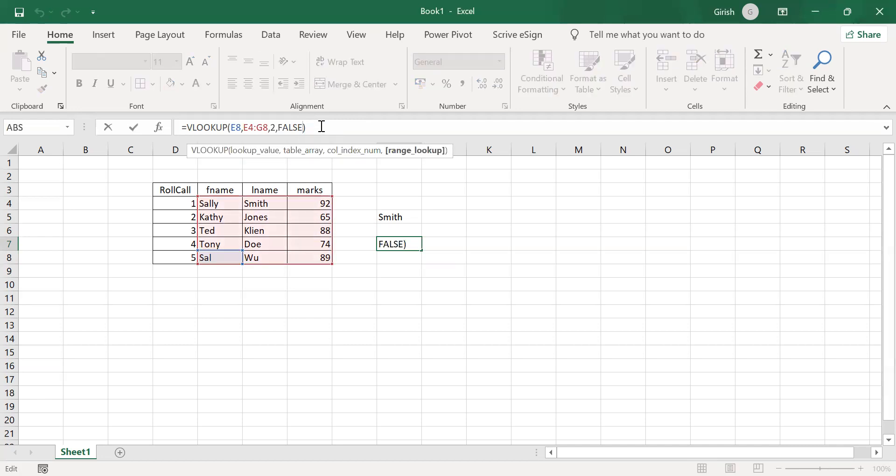
{"action": "key", "text": "Left"}
{"action": "key", "text": "BackSpace"}
{"action": "key", "text": "BackSpace"}
{"action": "key", "text": "BackSpace"}
{"action": "key", "text": "BackSpace"}
{"action": "key", "text": "BackSpace"}
{"action": "type", "text": "TRUE"}
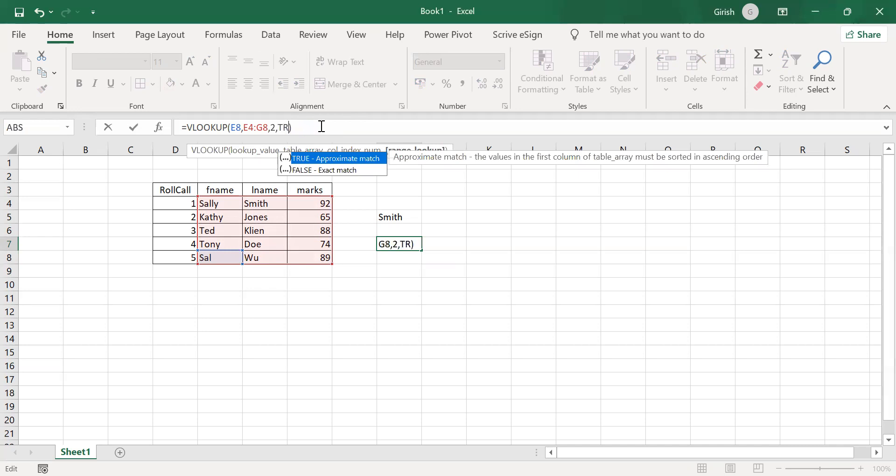
{"action": "key", "text": "Right"}
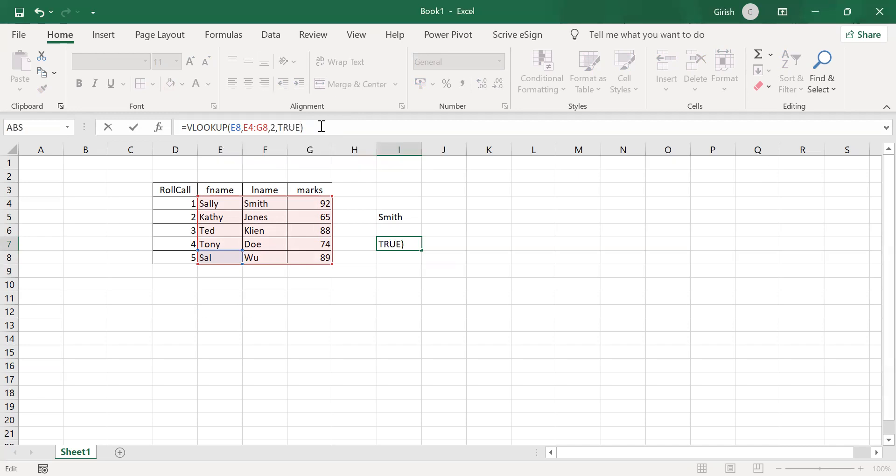
{"action": "key", "text": "Return"}
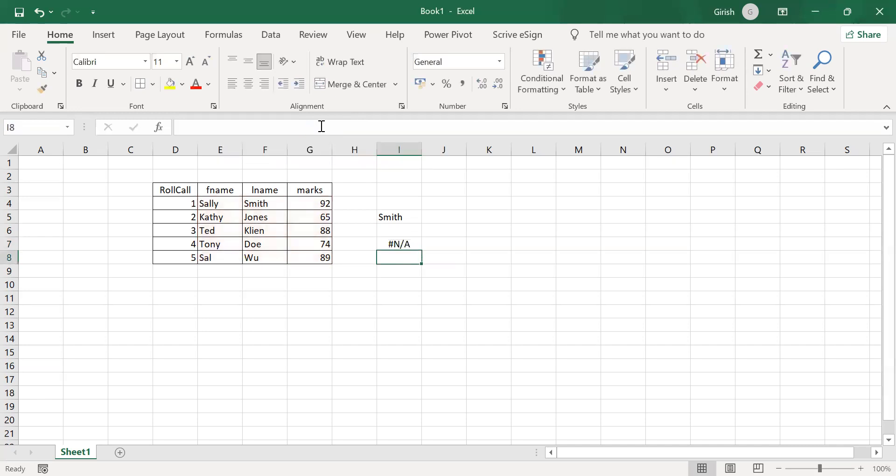
Step: Check the error options offered for cell I7 and close them without choosing any
{"action": "key", "text": "Up"}
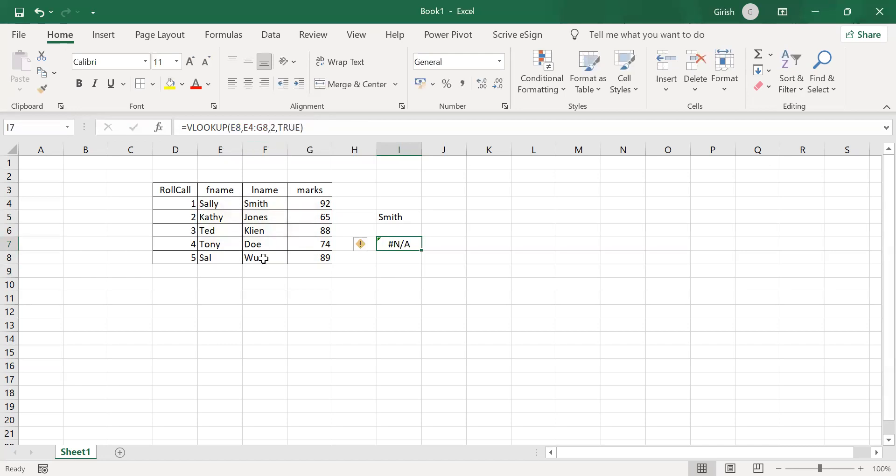
{"action": "left_click", "coordinate": [362, 246]}
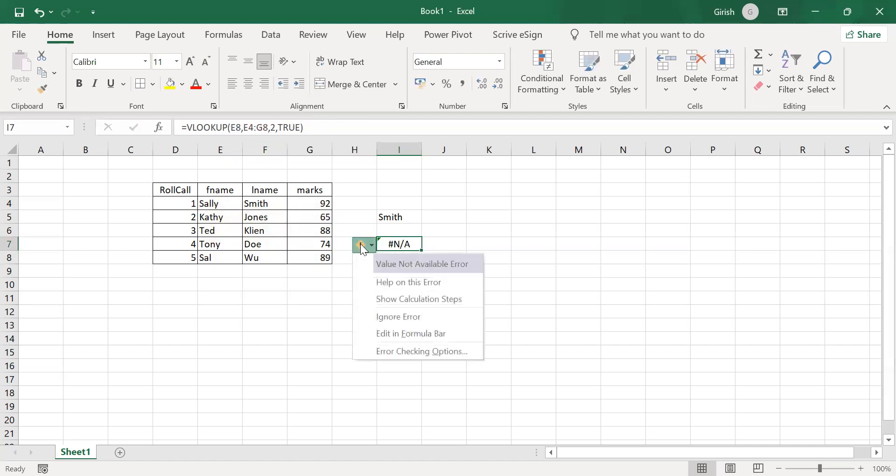
{"action": "left_click", "coordinate": [464, 232]}
{"action": "left_click", "coordinate": [400, 245]}
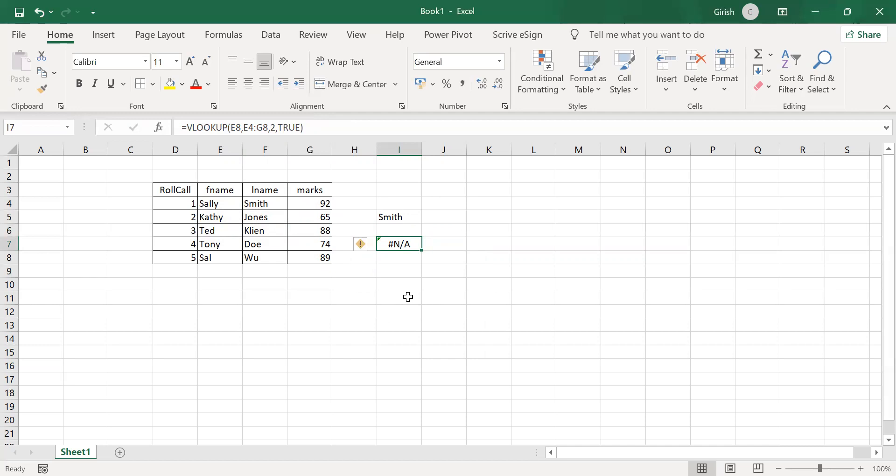
Step: Change the range_lookup argument of the VLOOKUP in I5 to TRUE
{"action": "key", "text": "Up"}
{"action": "key", "text": "Up"}
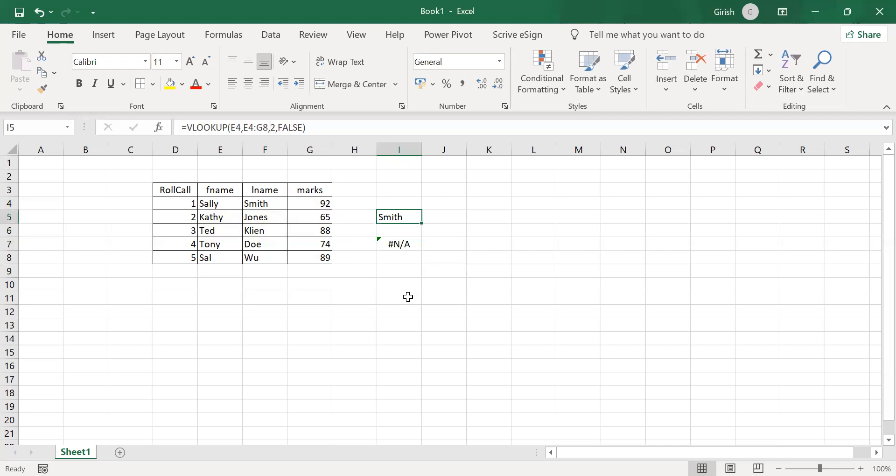
{"action": "left_click", "coordinate": [303, 127]}
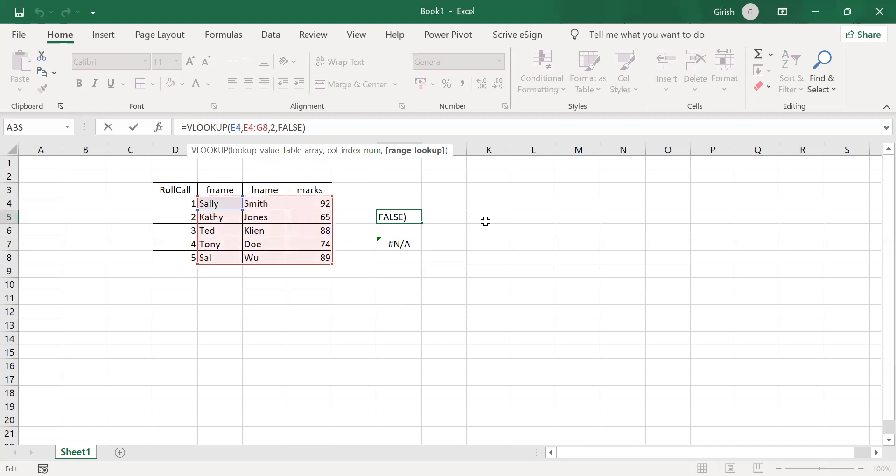
{"action": "left_click", "coordinate": [405, 229]}
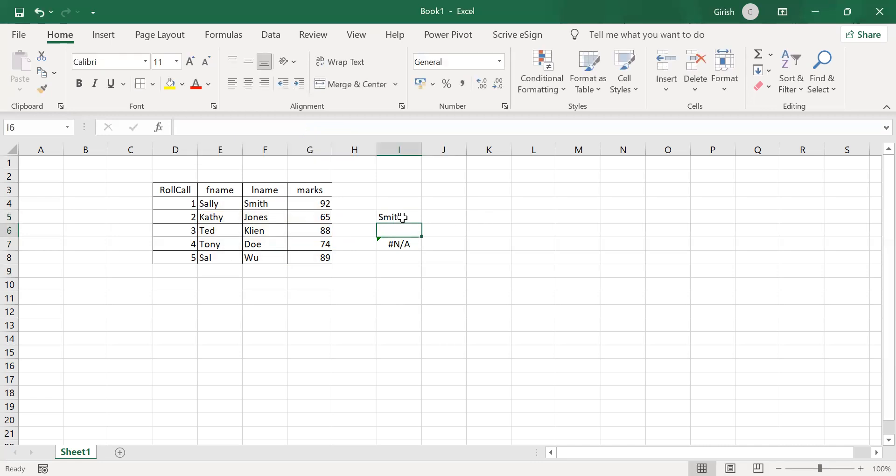
{"action": "left_click", "coordinate": [402, 218]}
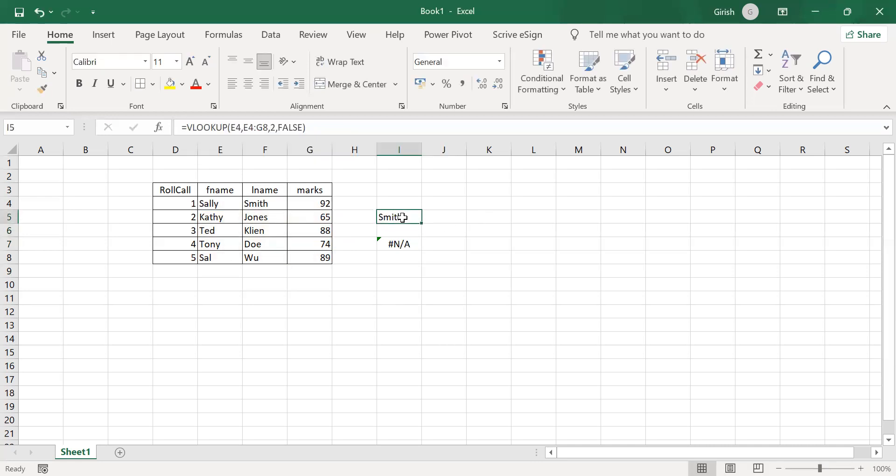
{"action": "left_click", "coordinate": [304, 128]}
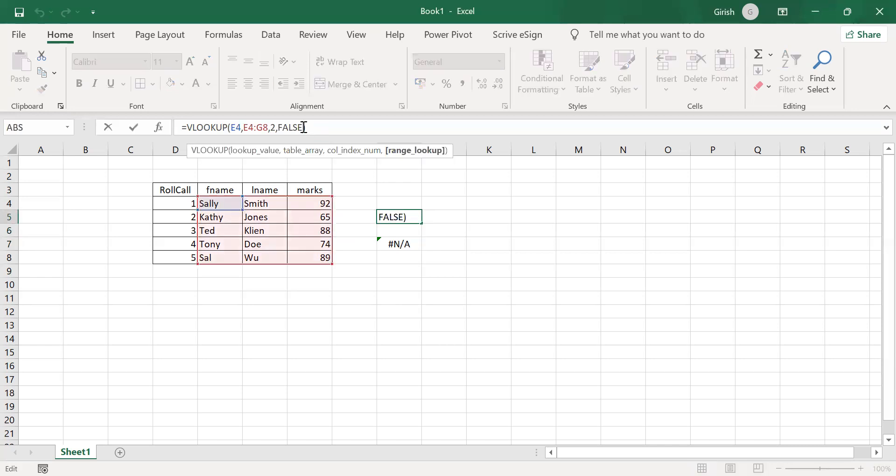
{"action": "key", "text": "BackSpace"}
{"action": "key", "text": "BackSpace"}
{"action": "key", "text": "BackSpace"}
{"action": "key", "text": "BackSpace"}
{"action": "key", "text": "BackSpace"}
{"action": "type", "text": "TRUE"}
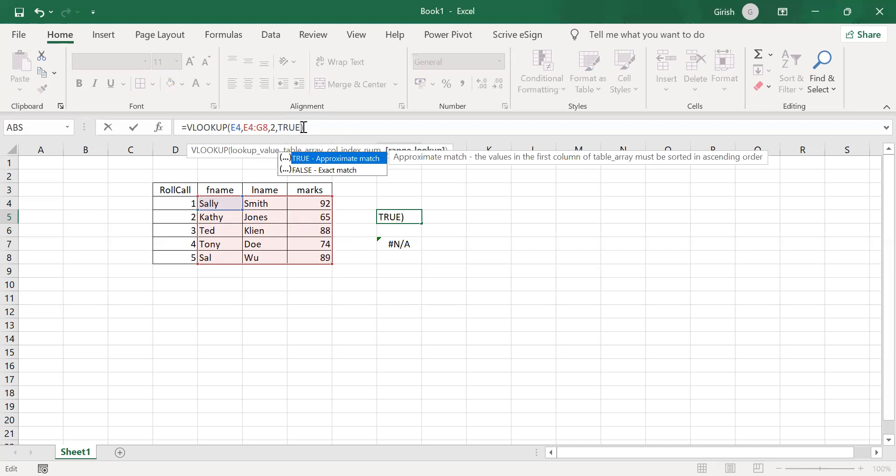
{"action": "key", "text": "Return"}
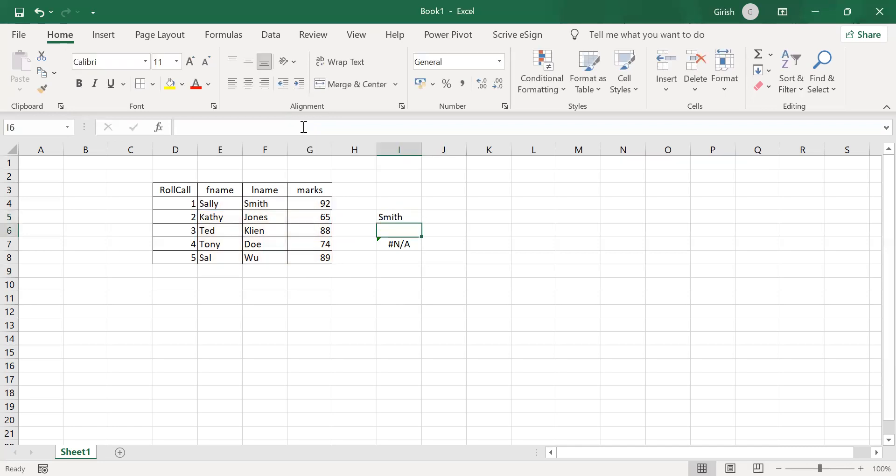
Step: Review the approximate-match formulas and their results in cells I5 and I7
{"action": "key", "text": "Up"}
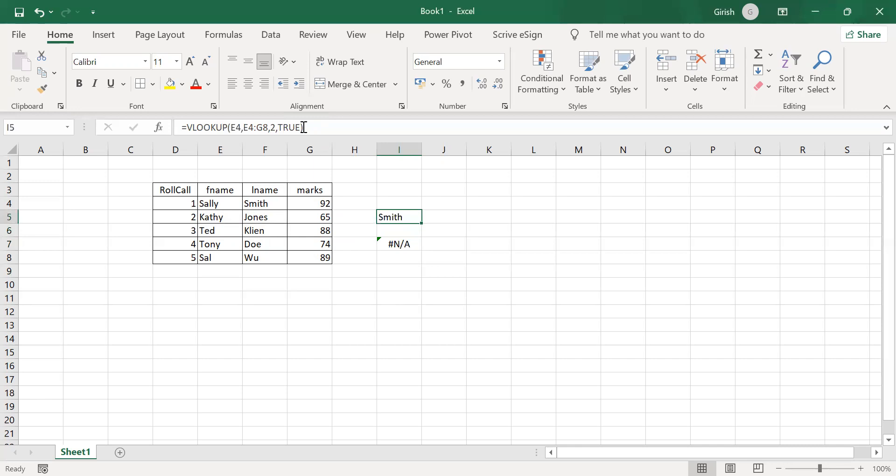
{"action": "key", "text": "Down"}
{"action": "key", "text": "Up"}
{"action": "key", "text": "Down"}
{"action": "key", "text": "Down"}
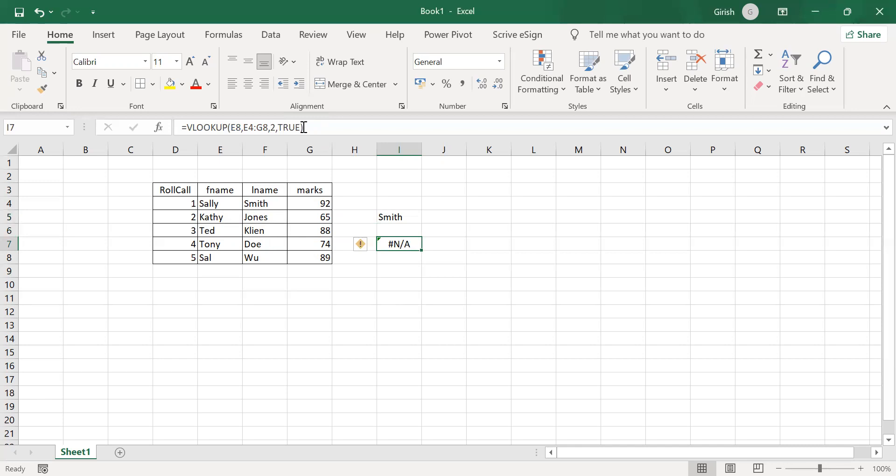